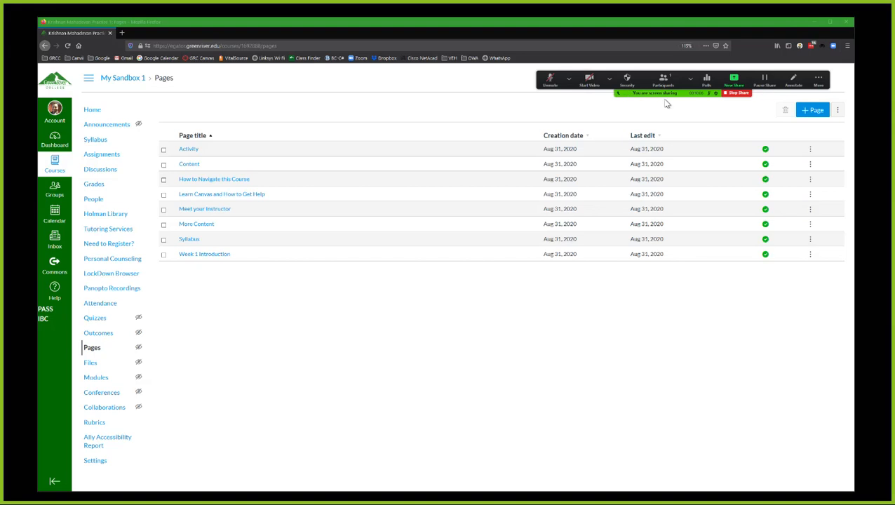
mouse_move(667, 96)
mouse_down()
mouse_move(606, 101)
mouse_move(593, 112)
mouse_move(571, 105)
mouse_move(586, 115)
mouse_move(655, 100)
mouse_up()
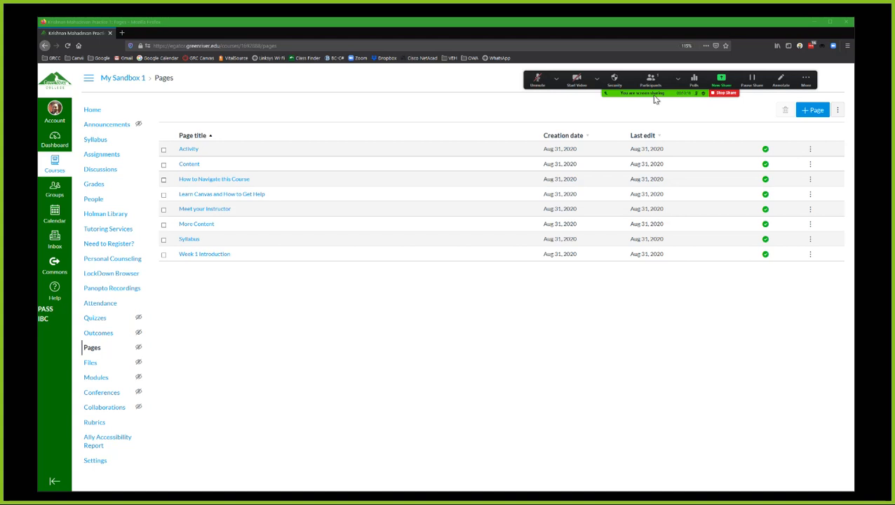
drag(658, 94, 680, 95)
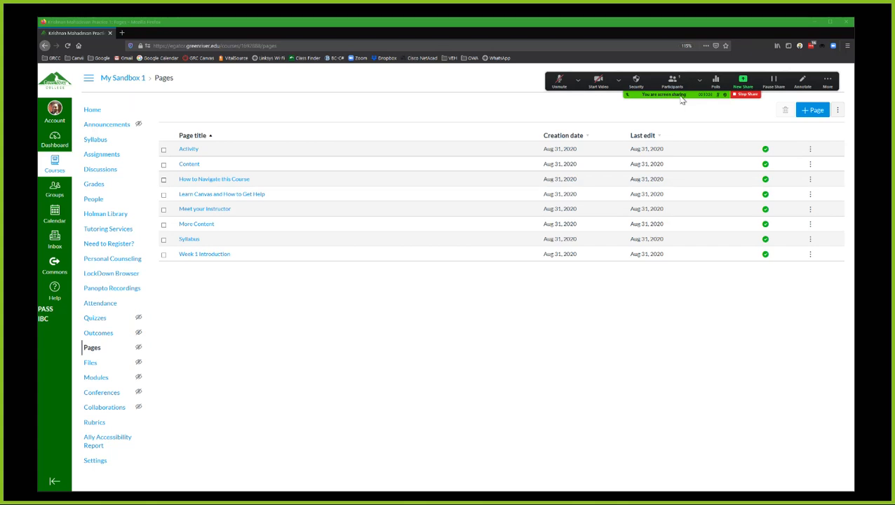
drag(679, 95, 668, 96)
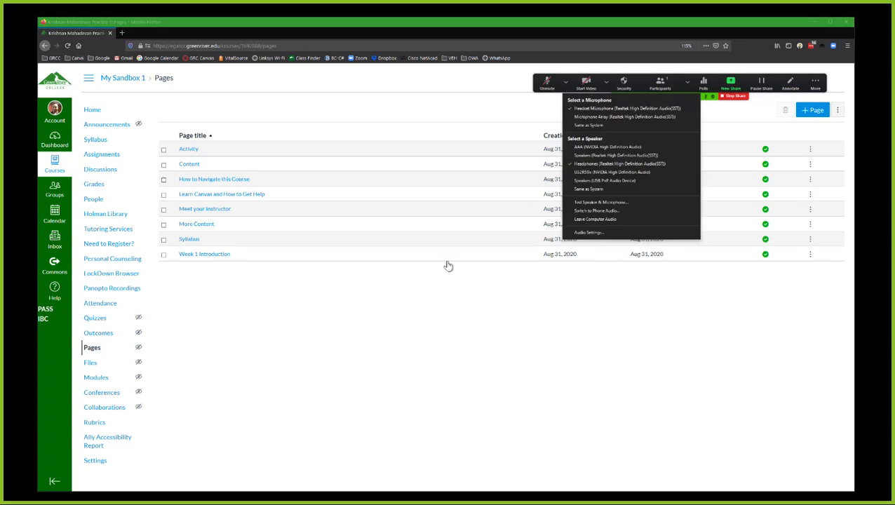
click(447, 262)
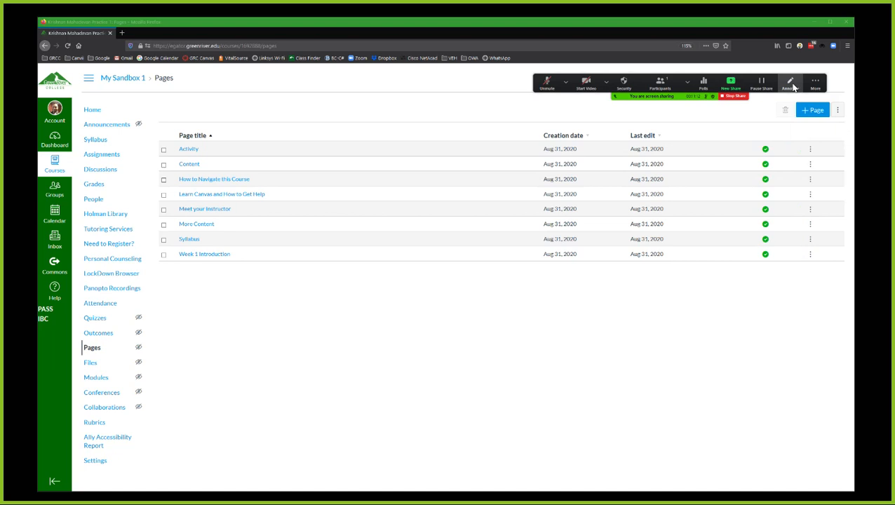
- Open the screen-share annotation tools in mouse mode and place their toolbar beside the meeting controls
click(793, 86)
click(445, 38)
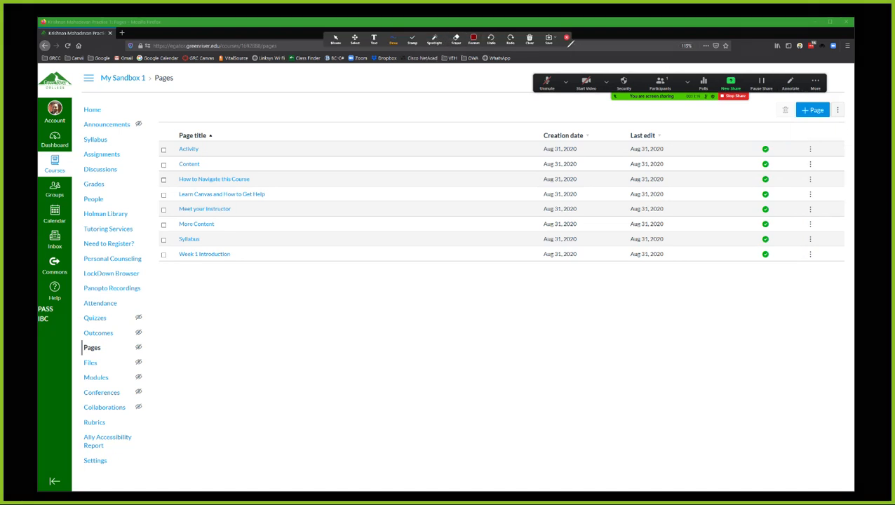
click(335, 38)
mouse_move(569, 48)
mouse_down()
mouse_move(567, 65)
mouse_move(530, 94)
mouse_move(513, 90)
mouse_up()
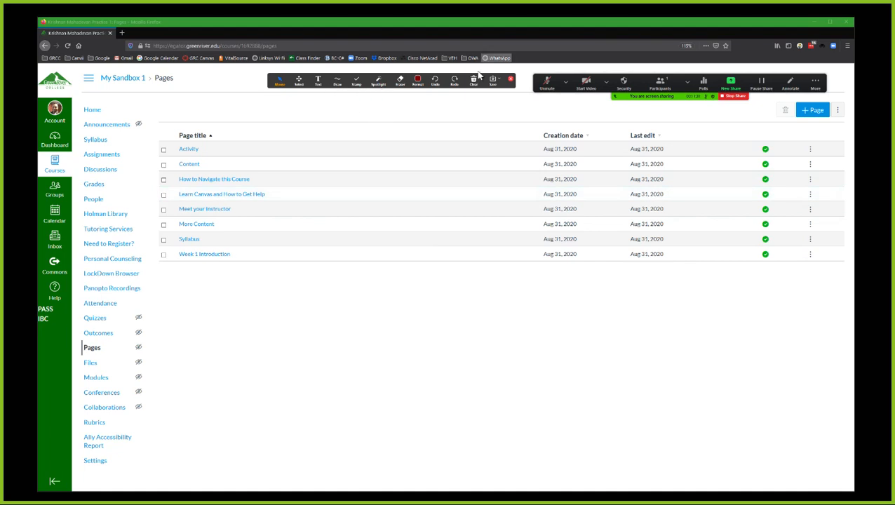
click(278, 82)
- Add the text annotation "THis is important" below the list of course pages
click(318, 82)
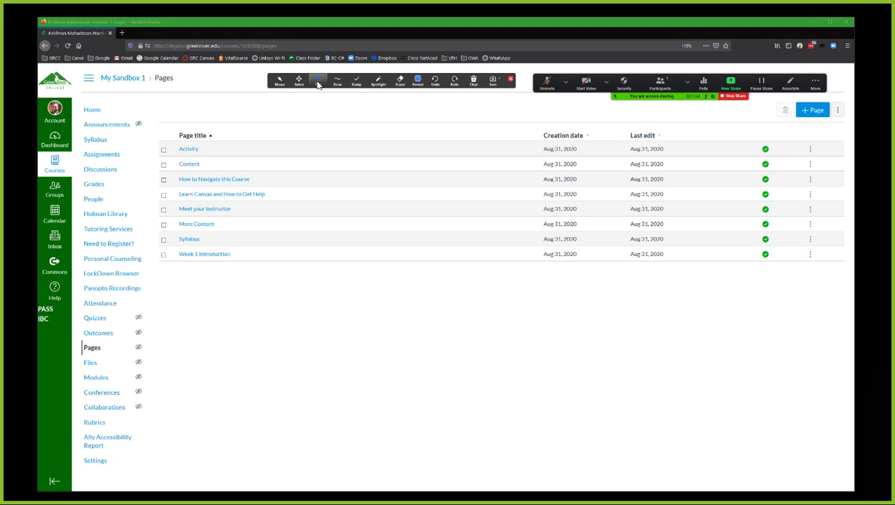
click(263, 280)
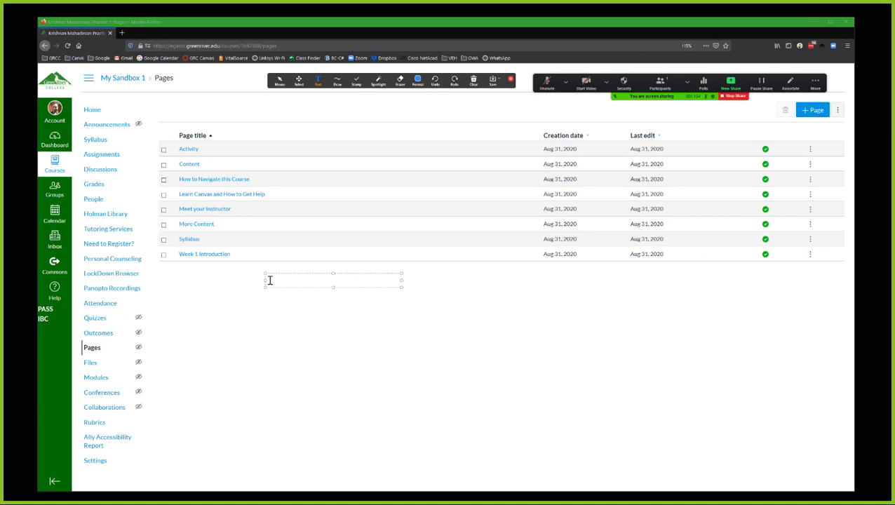
text(THis is important)
- Switch to the PowerPoint presentation and collapse its ribbon with the annotation tools in mouse mode
key(alt+Tab)
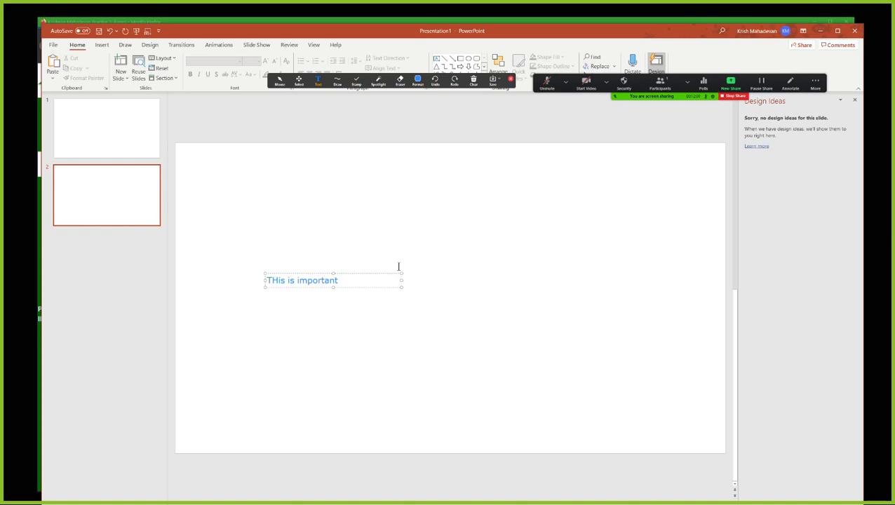
click(814, 83)
click(850, 65)
click(815, 84)
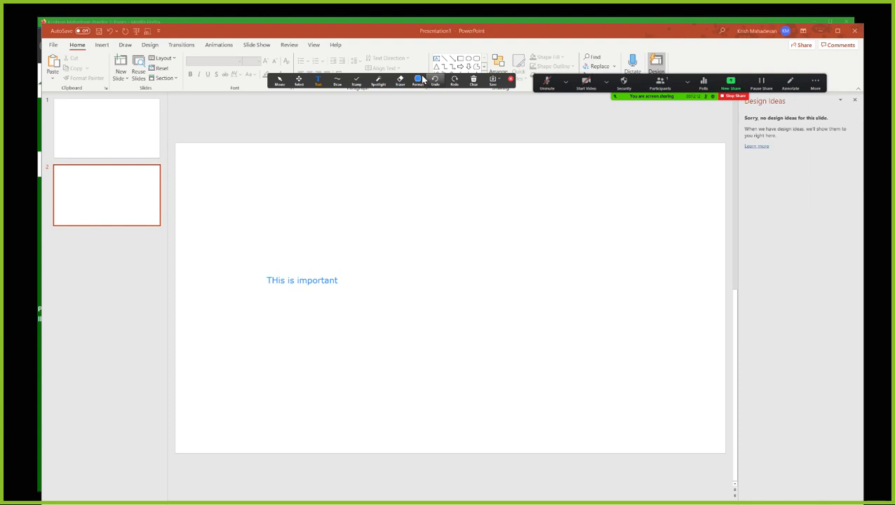
drag(279, 84, 281, 84)
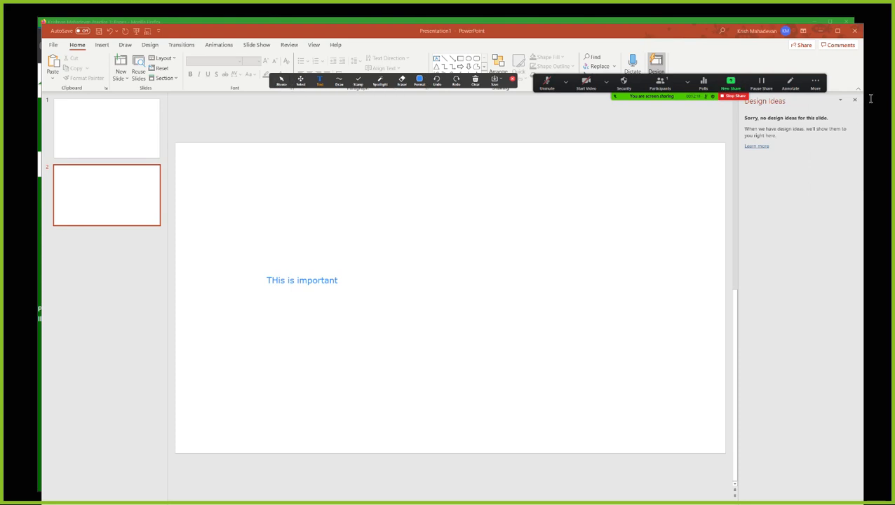
click(282, 81)
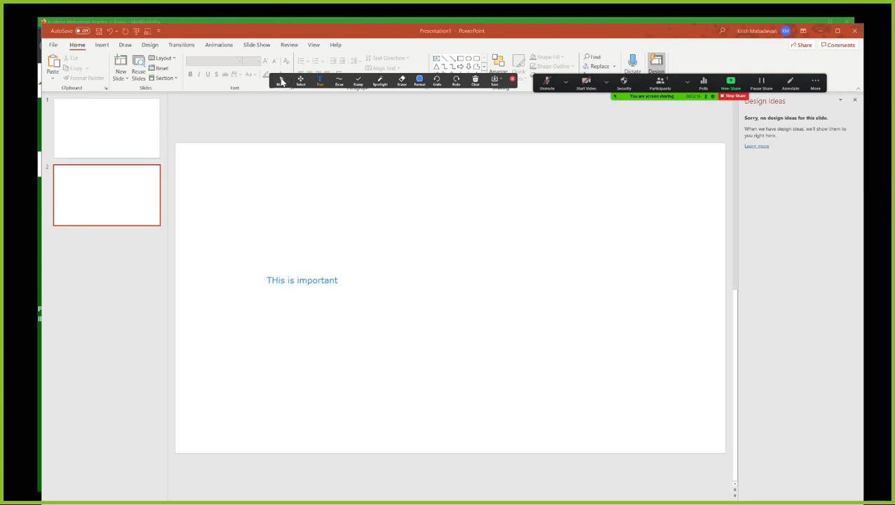
click(859, 92)
click(820, 91)
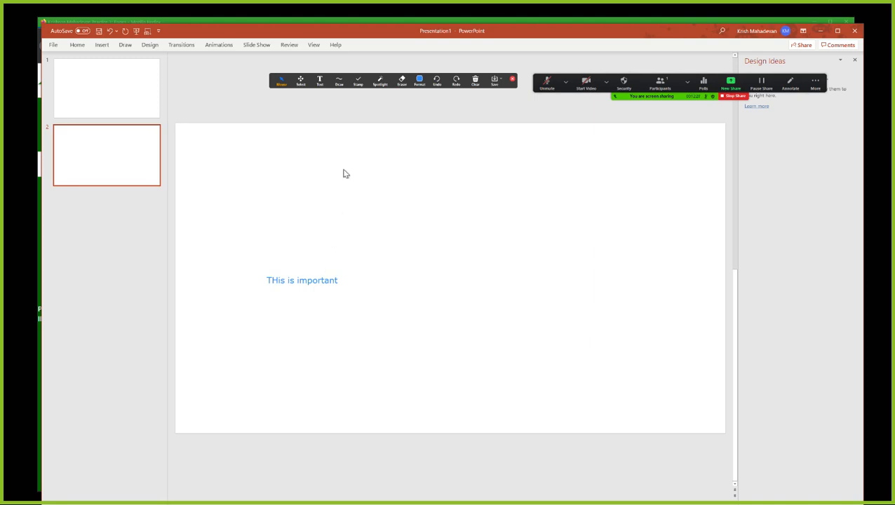
- Draw a freehand circle above the text annotation, a line beneath it, and an arrow between circle and text
click(339, 80)
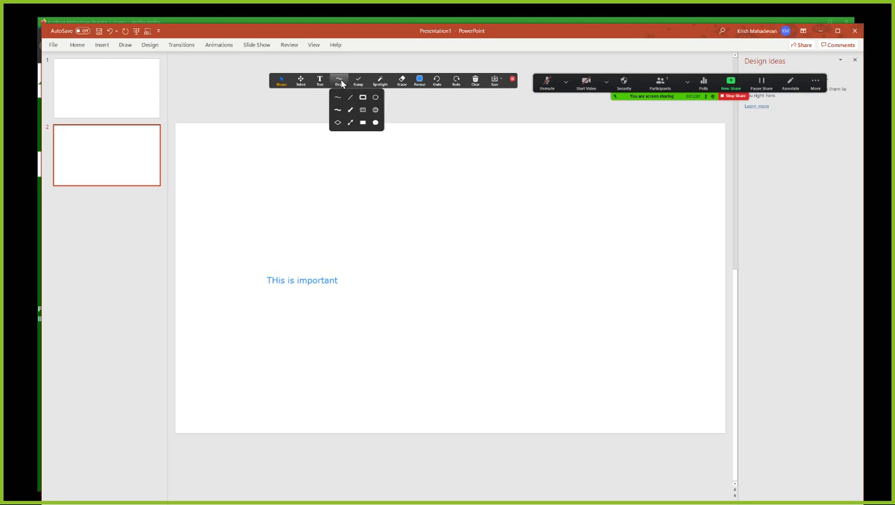
click(344, 82)
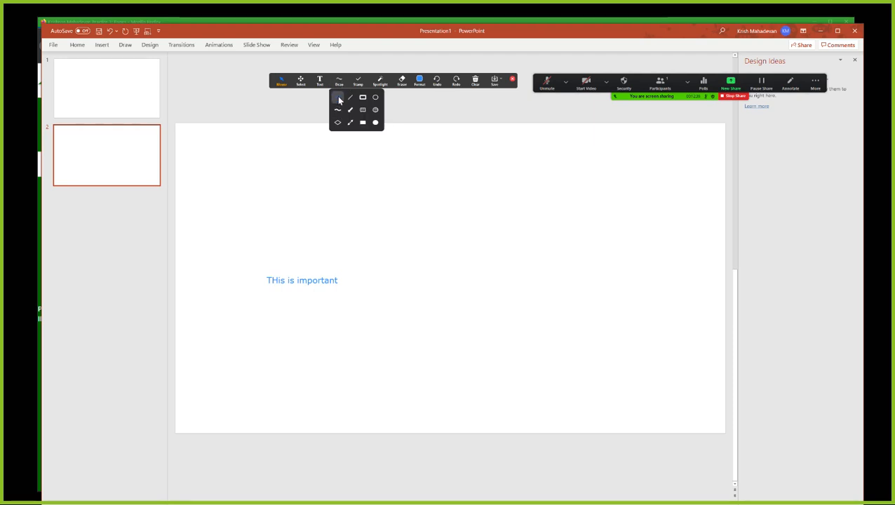
click(338, 101)
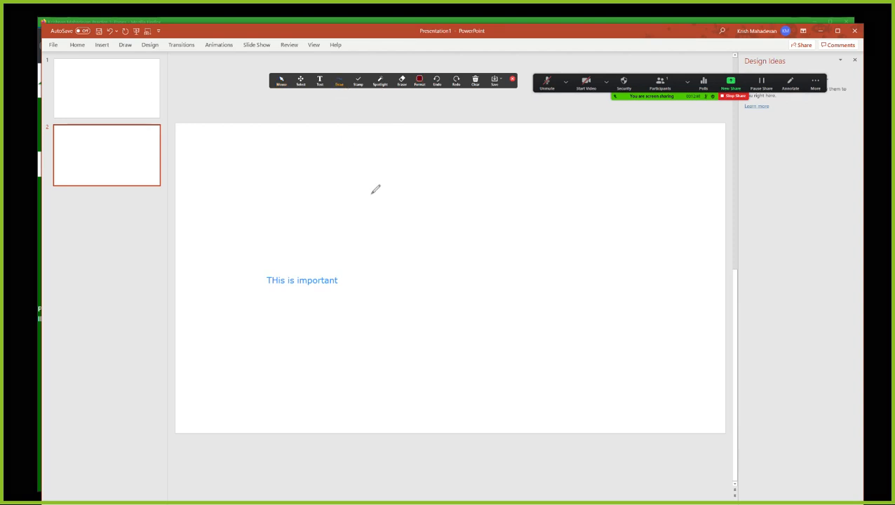
mouse_move(363, 172)
mouse_down()
mouse_move(348, 238)
mouse_move(365, 155)
mouse_up()
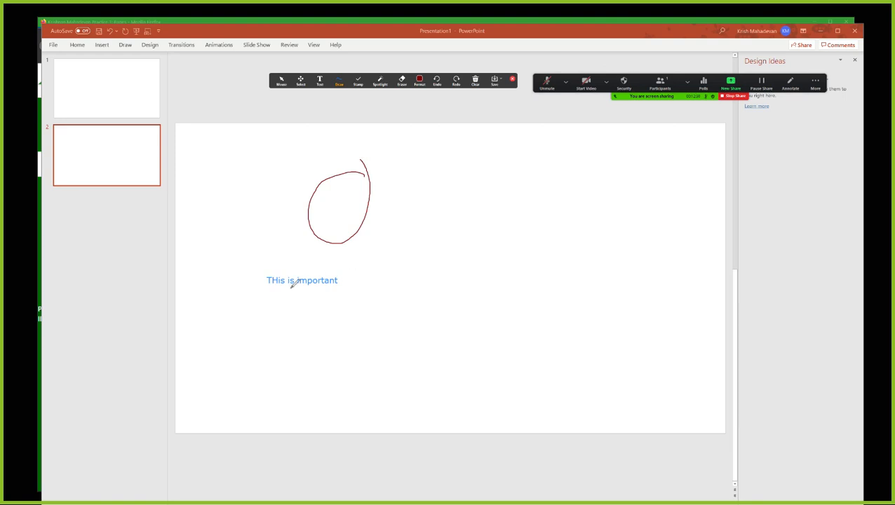
drag(284, 290, 390, 306)
mouse_move(279, 245)
mouse_down()
mouse_move(387, 267)
mouse_move(364, 267)
mouse_up()
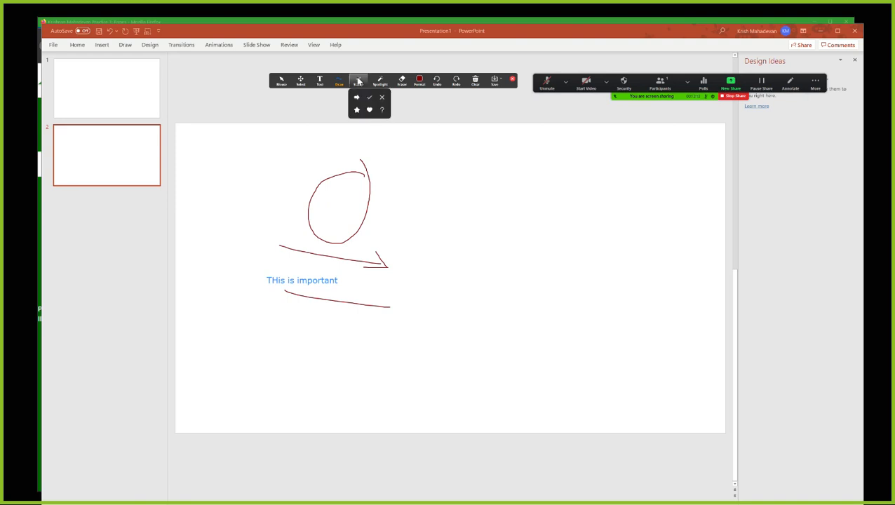
- Put the annotation tools back in mouse mode and minimize PowerPoint to return to the Canvas Pages list
mouse_move(359, 84)
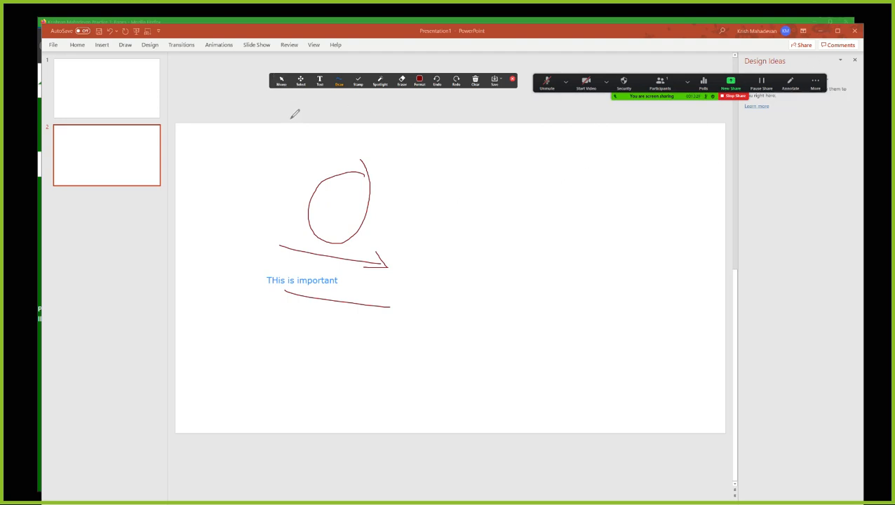
click(280, 83)
click(821, 31)
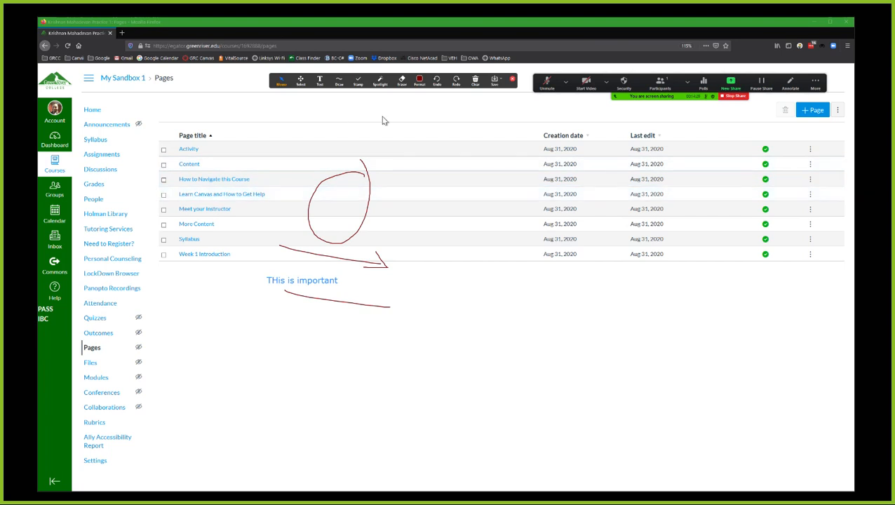
- Stamp arrows beside Learn Canvas and How to Get Help, Meet your Instructor and How to Navigate this Course, plus others scattered around the page
click(358, 84)
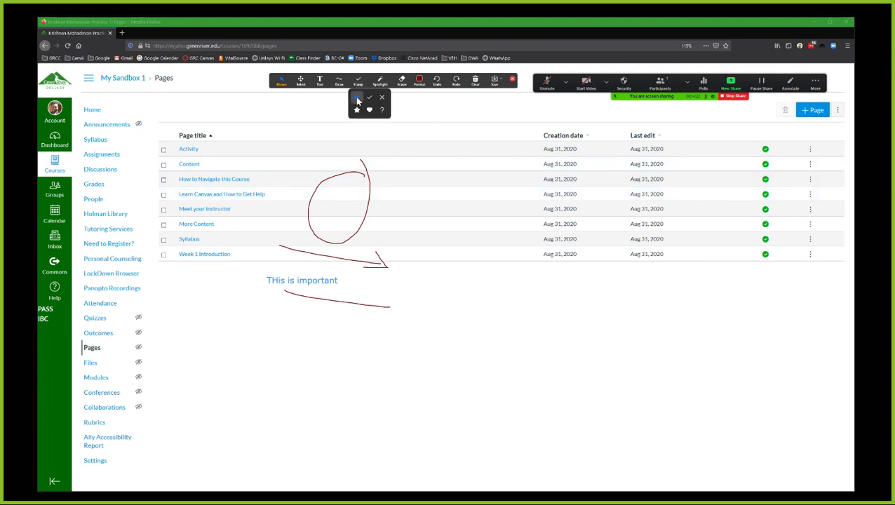
click(357, 100)
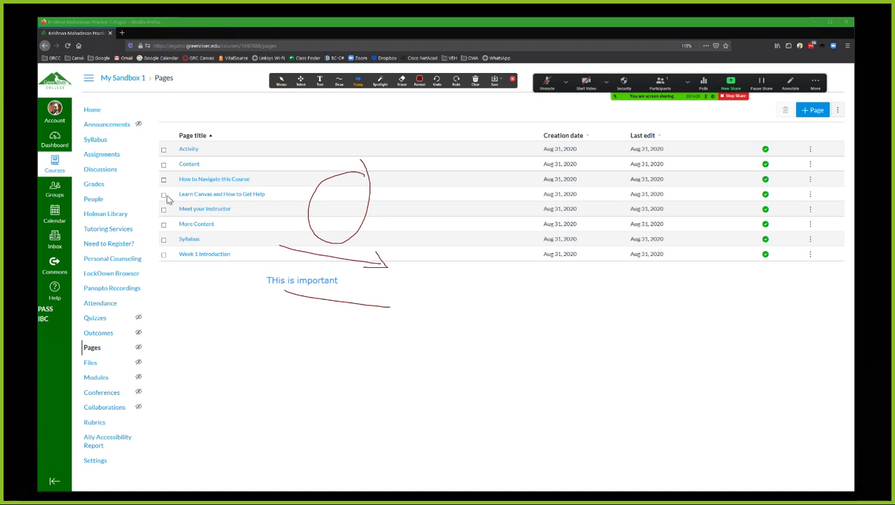
click(359, 85)
click(358, 99)
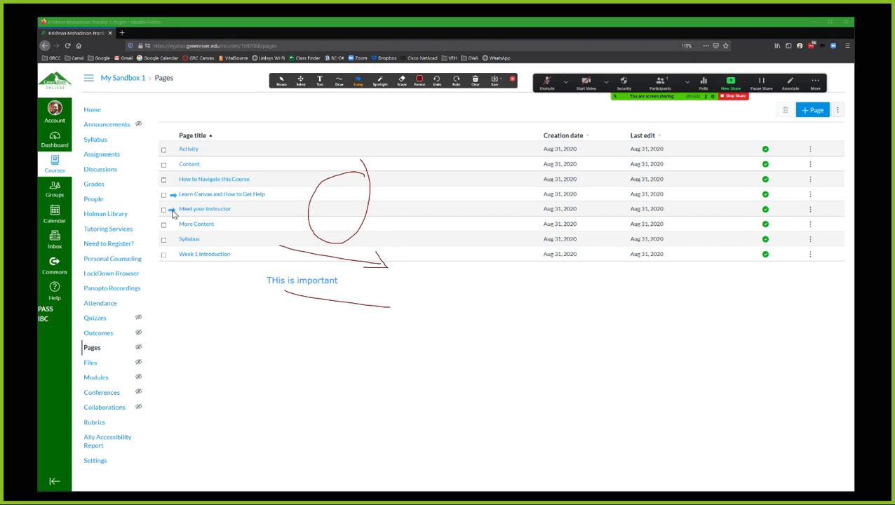
click(174, 179)
click(238, 164)
click(301, 136)
click(376, 145)
click(464, 230)
click(474, 311)
click(404, 340)
click(290, 358)
click(227, 351)
click(220, 311)
click(246, 310)
- Stamp check marks after the page titles from How to Navigate this Course down to Week 1 Introduction
click(355, 81)
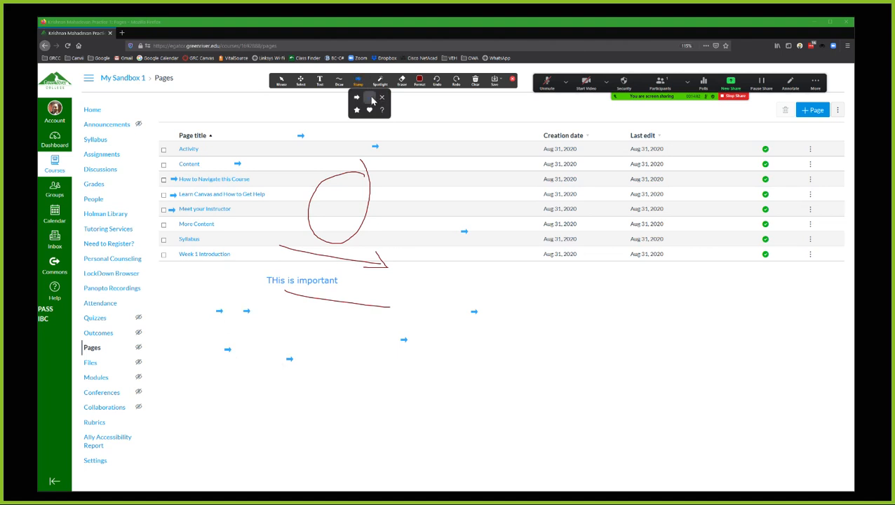
click(372, 100)
click(254, 179)
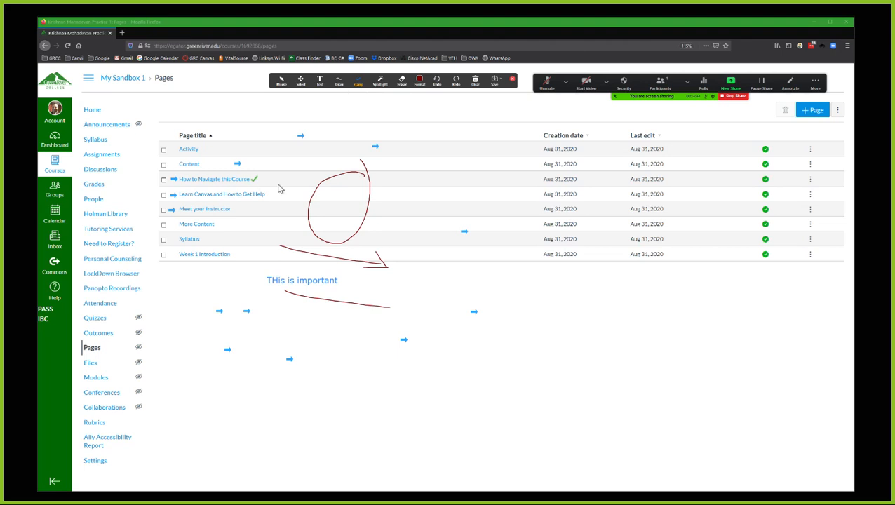
click(270, 194)
click(270, 209)
click(250, 224)
click(244, 243)
- Draw two freehand check marks near the Content and How to Navigate this Course rows
click(336, 82)
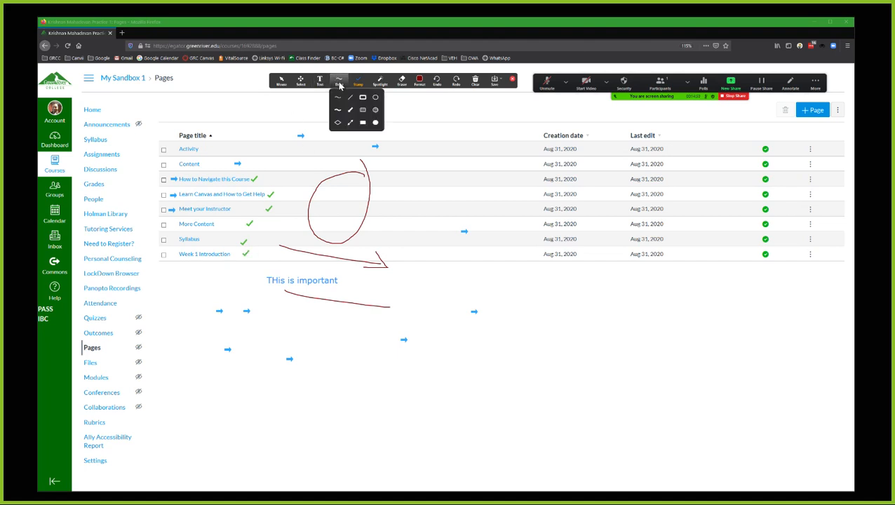
click(337, 97)
mouse_move(245, 163)
mouse_down()
mouse_move(270, 166)
mouse_move(282, 155)
mouse_up()
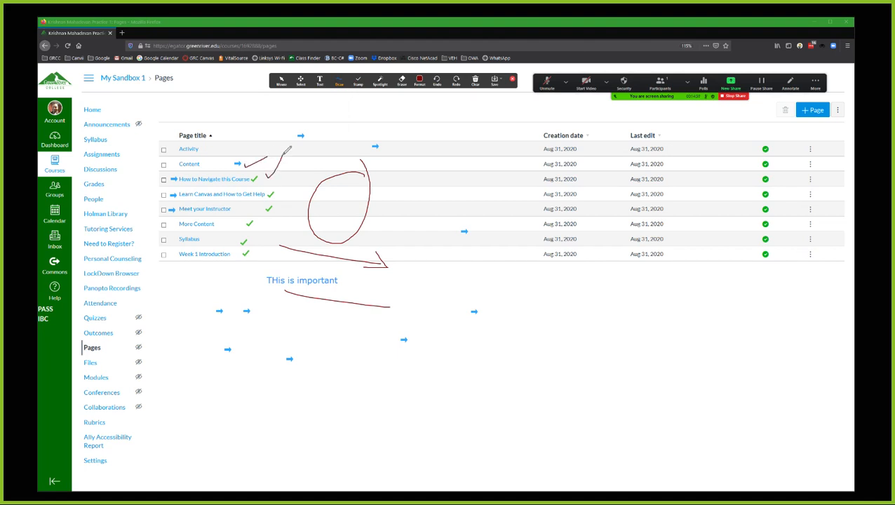
- Stamp X marks on the How to Navigate this Course, More Content and Week 1 Introduction rows
click(358, 83)
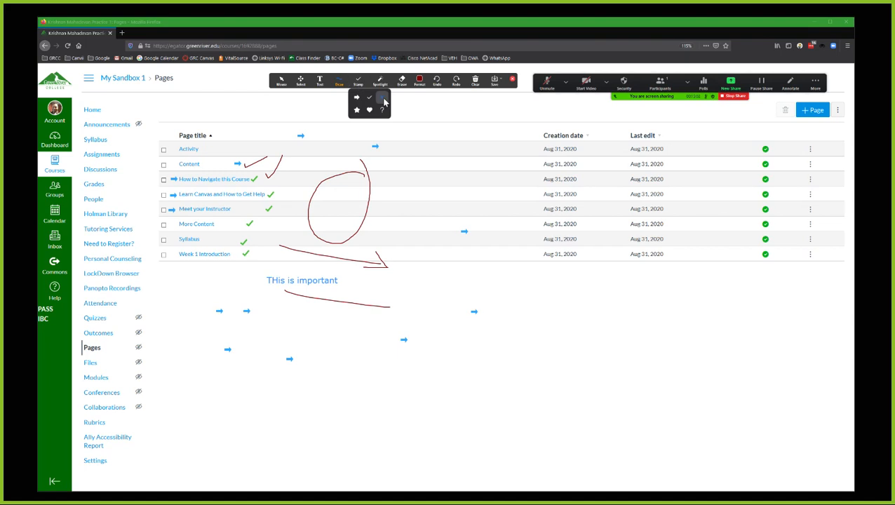
click(384, 102)
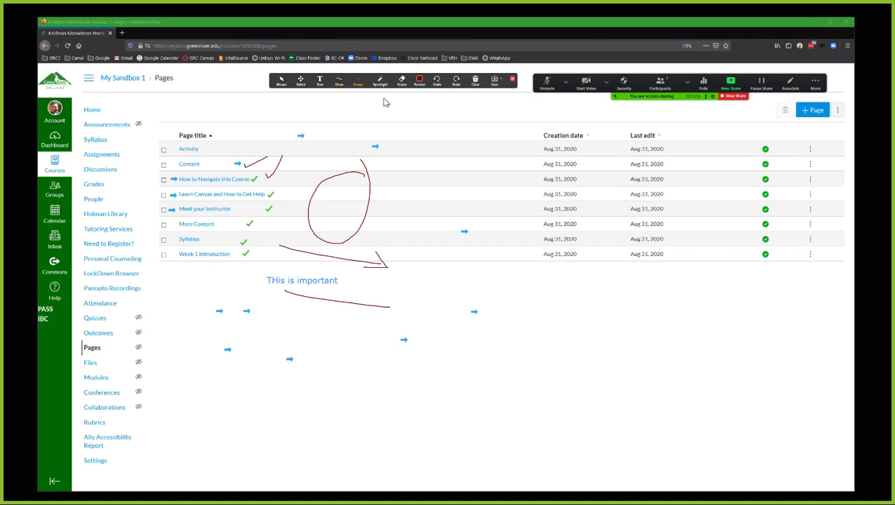
click(230, 221)
- Turn on the spotlight pointer over the page list and change it to the arrow pointer
click(380, 82)
mouse_move(380, 85)
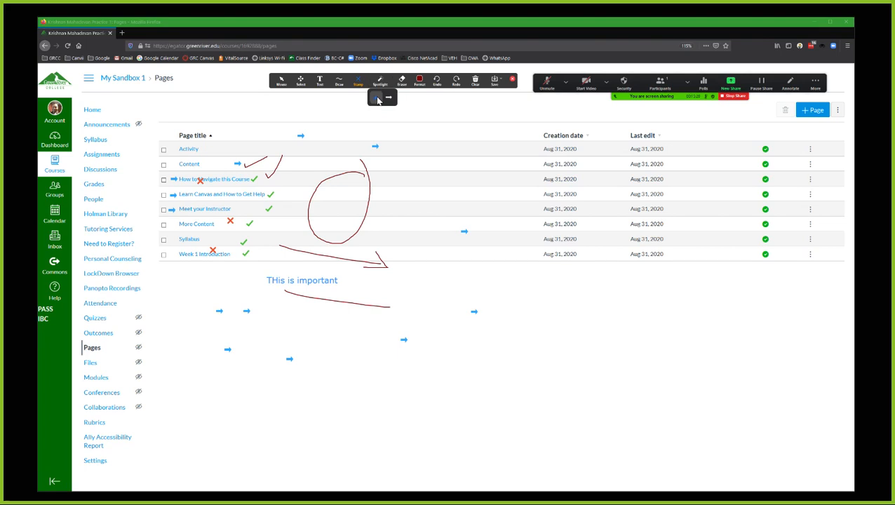
click(377, 100)
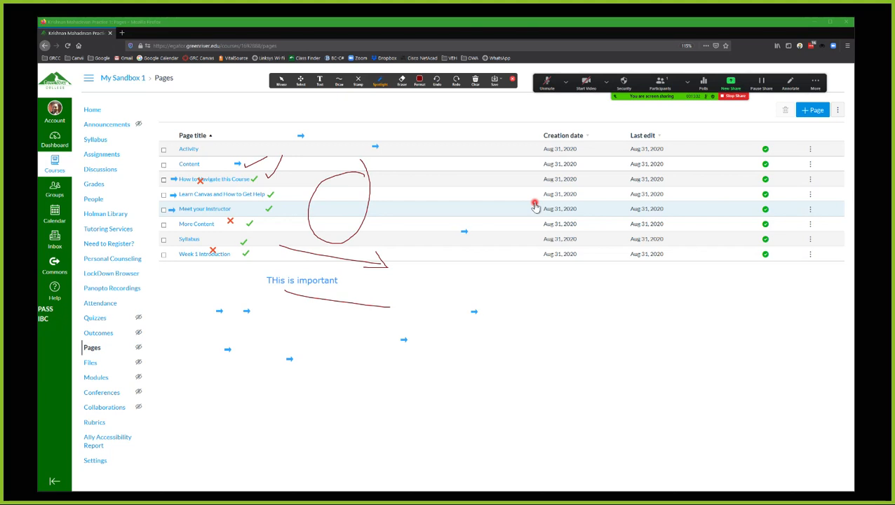
click(379, 86)
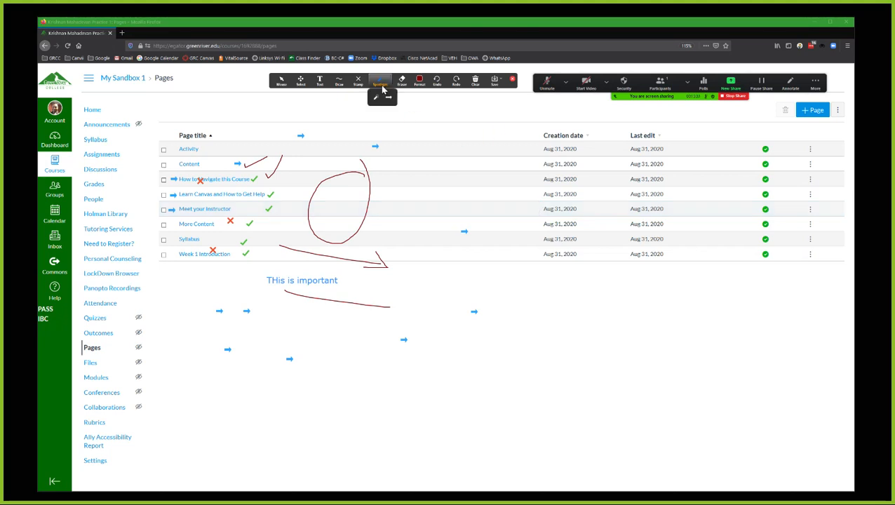
click(388, 99)
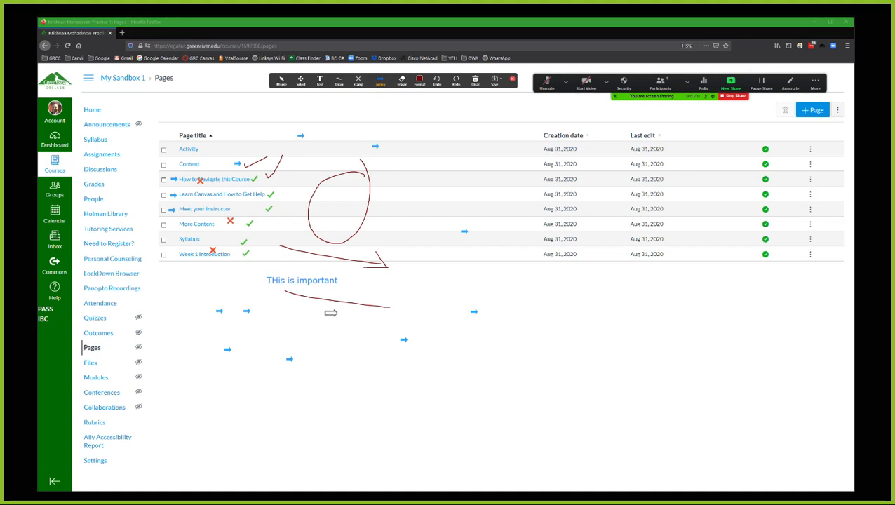
- Stamp hearts next to Meet your Instructor and beside the top of the hand-drawn circle
click(338, 82)
click(359, 82)
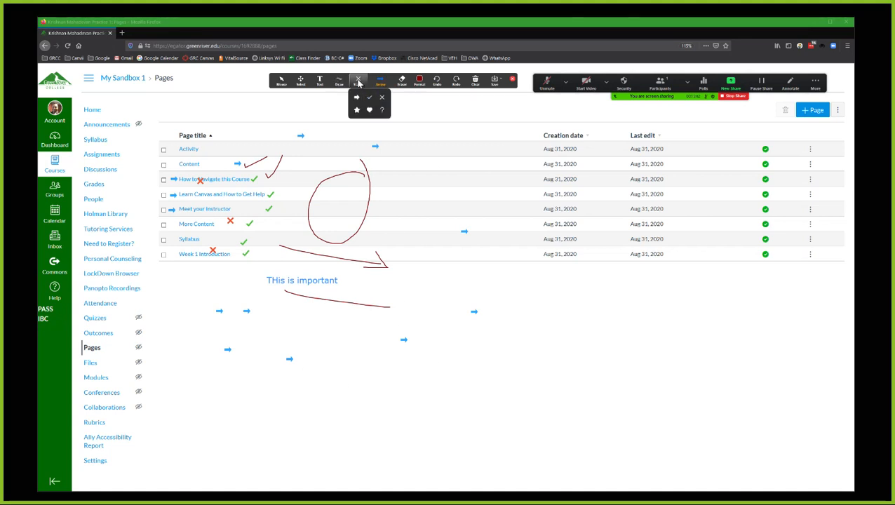
click(369, 109)
click(384, 171)
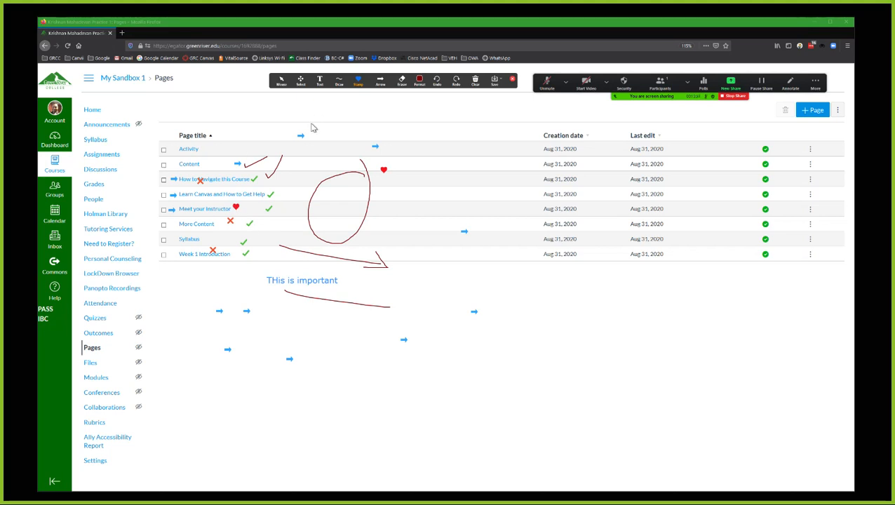
- Draw an outlined circle below the page list and a tall outlined ellipse over the dates in the Creation date column
click(345, 81)
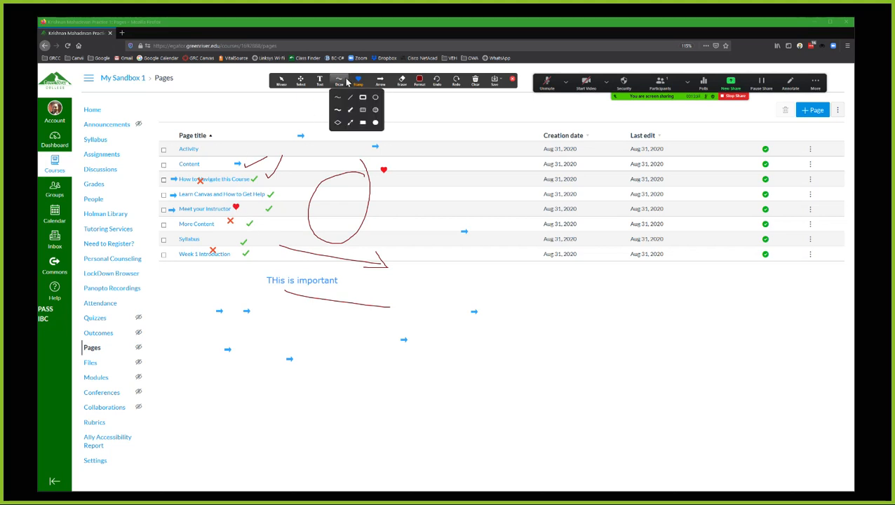
click(376, 100)
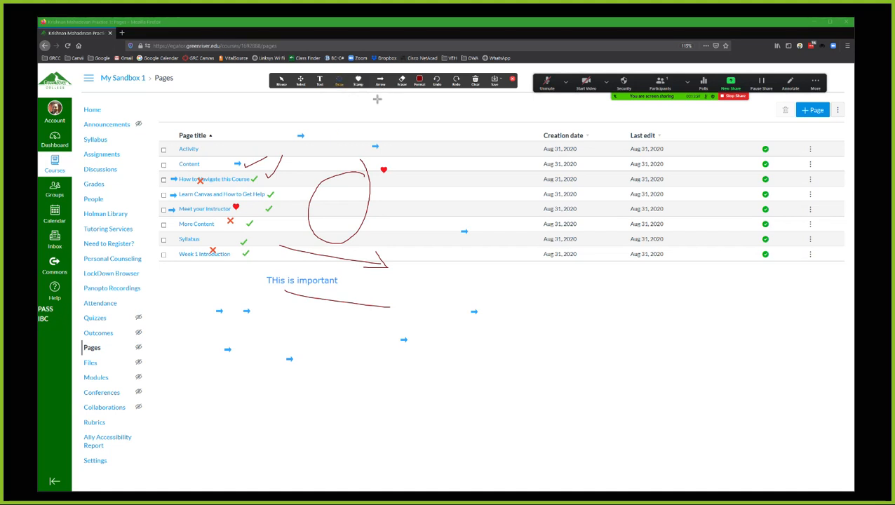
mouse_move(428, 305)
mouse_down()
mouse_move(485, 349)
mouse_move(501, 374)
mouse_up()
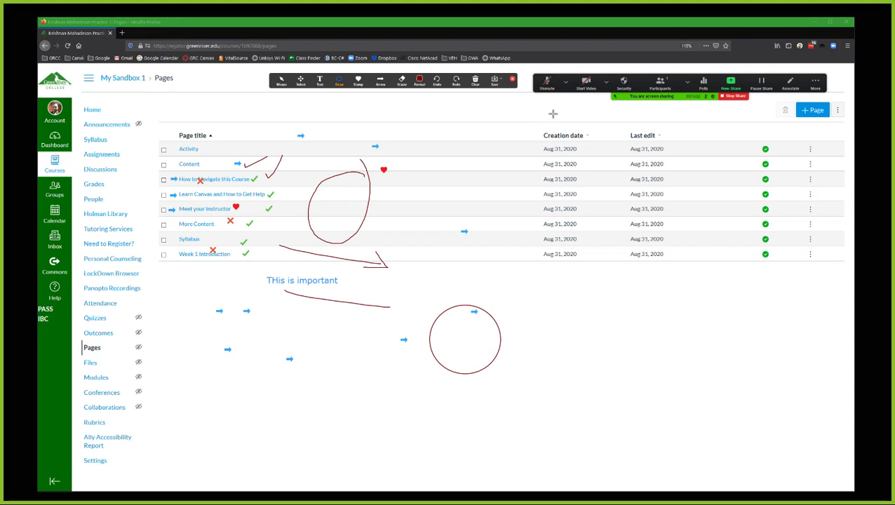
drag(553, 113, 621, 279)
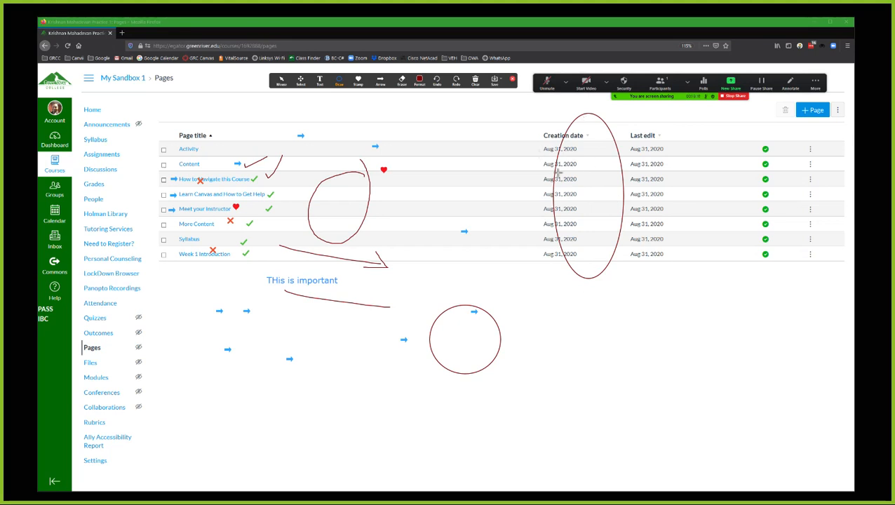
- Select the tall ellipse and move it so it is centred around the Creation date column
click(301, 80)
click(586, 114)
mouse_move(587, 115)
mouse_down()
mouse_move(557, 115)
mouse_move(563, 125)
mouse_up()
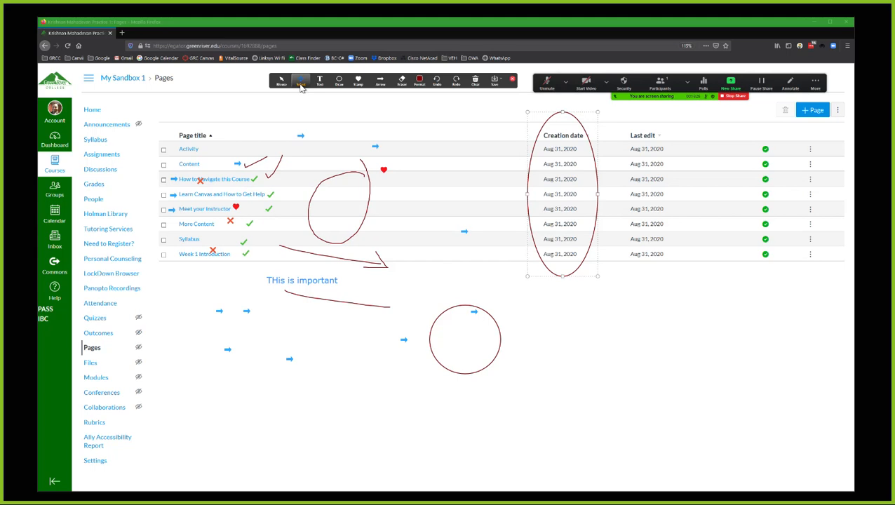
- Show the names of annotators on the shared screen
click(301, 83)
click(475, 82)
click(822, 91)
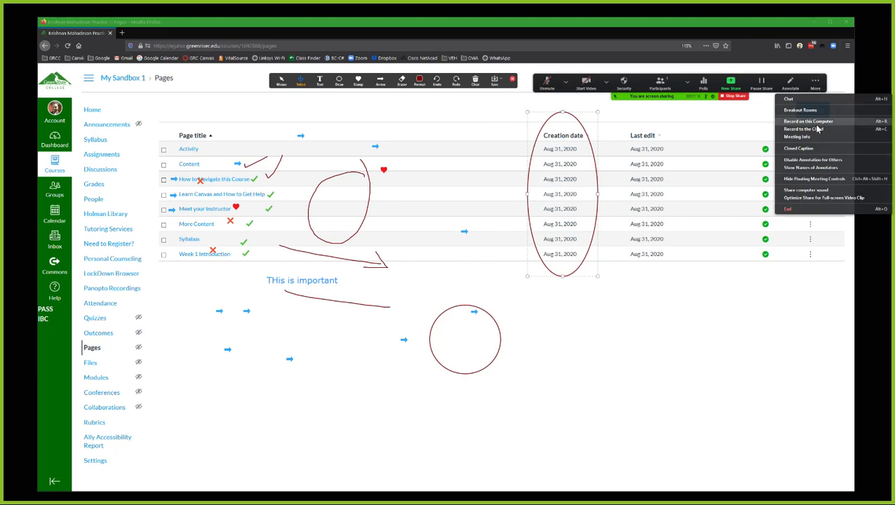
click(812, 170)
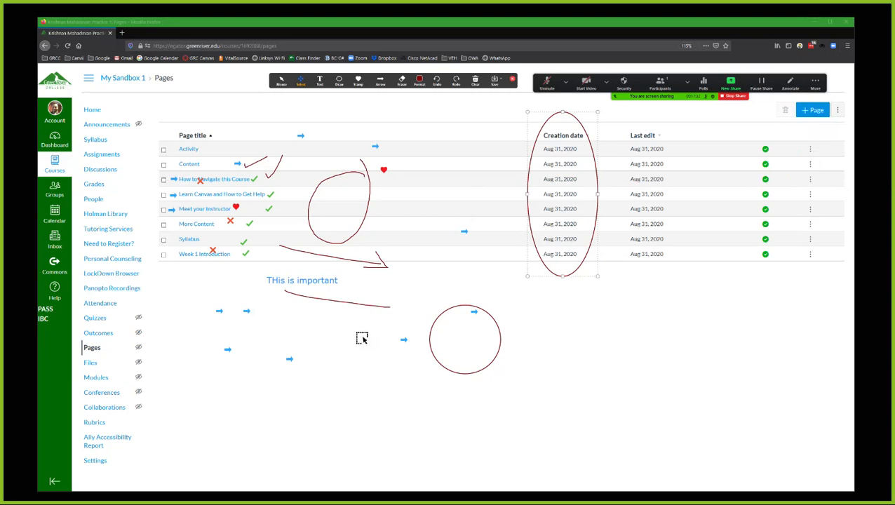
- Draw a freehand curve beside the More Content row and a short stroke at the underline of "THis is important"
click(340, 81)
mouse_move(334, 82)
click(341, 99)
mouse_move(258, 225)
mouse_down()
mouse_move(298, 213)
mouse_move(283, 230)
mouse_up()
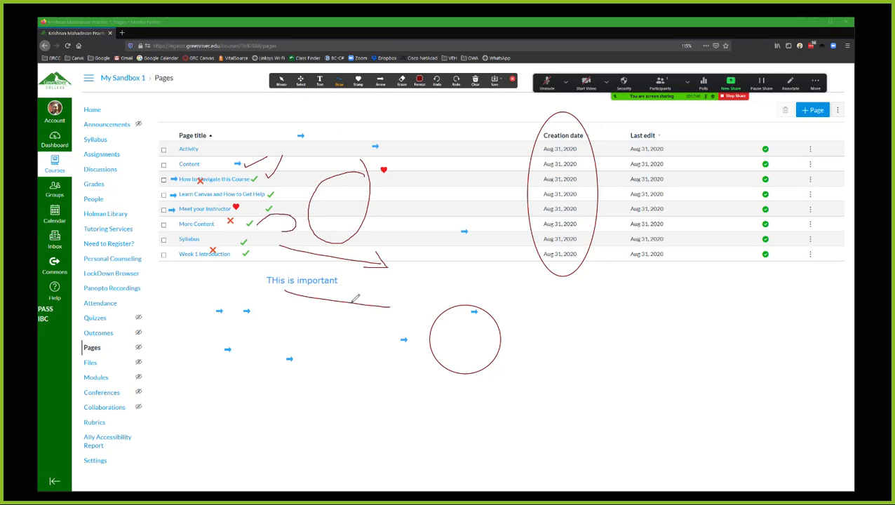
drag(351, 303, 376, 286)
- Hide the names of annotators and disable annotation for the other participants
click(815, 83)
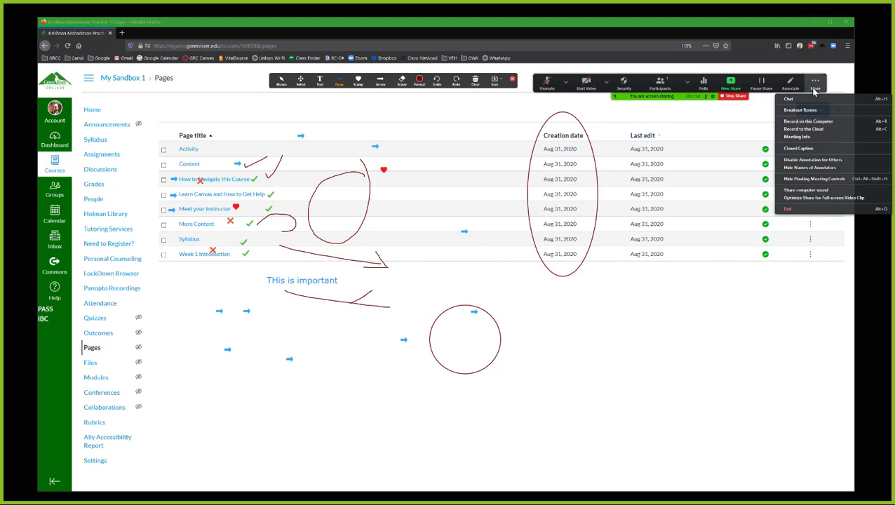
click(803, 170)
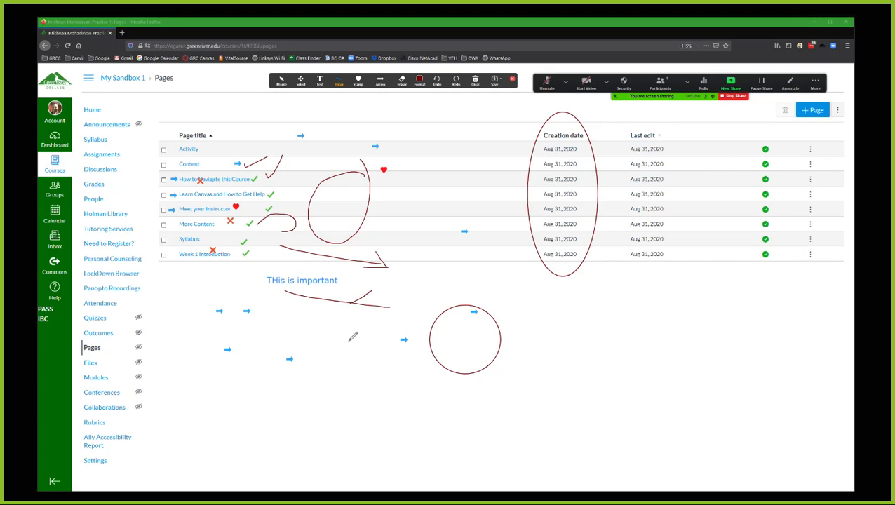
click(815, 82)
click(807, 160)
- Enable annotation for the other participants again
click(815, 82)
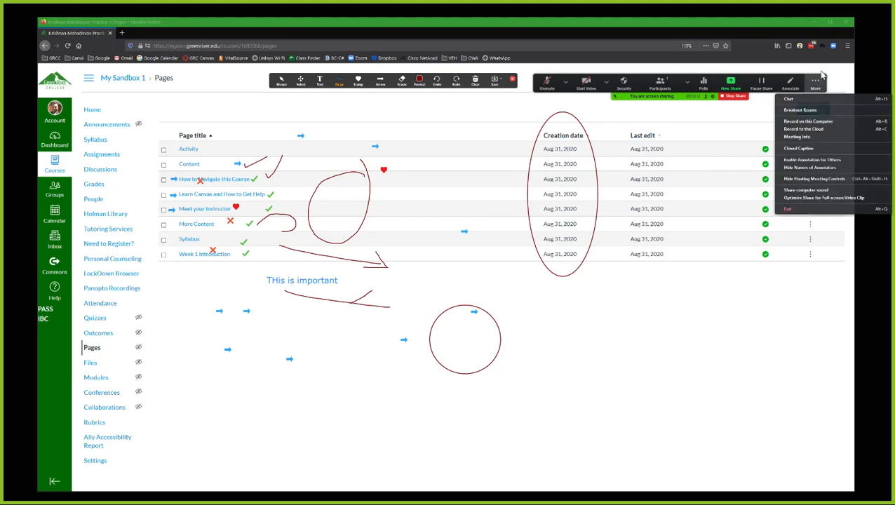
click(813, 169)
click(816, 81)
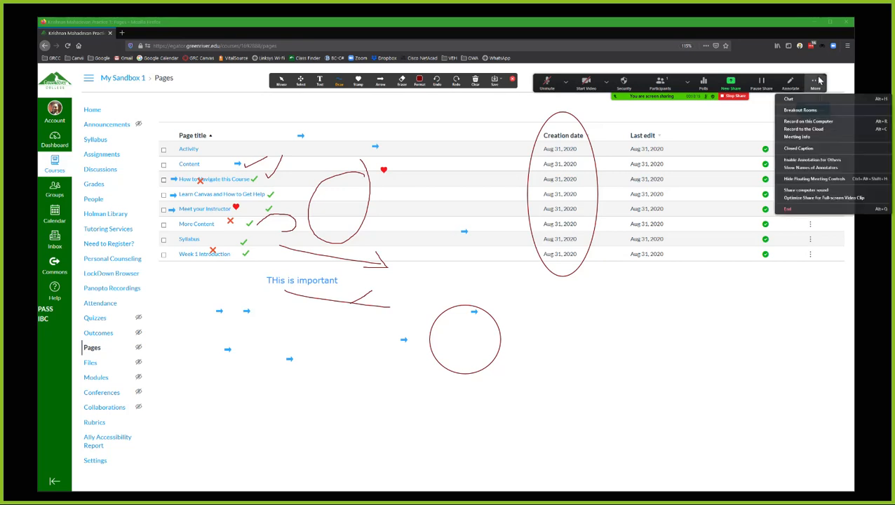
click(808, 162)
click(480, 82)
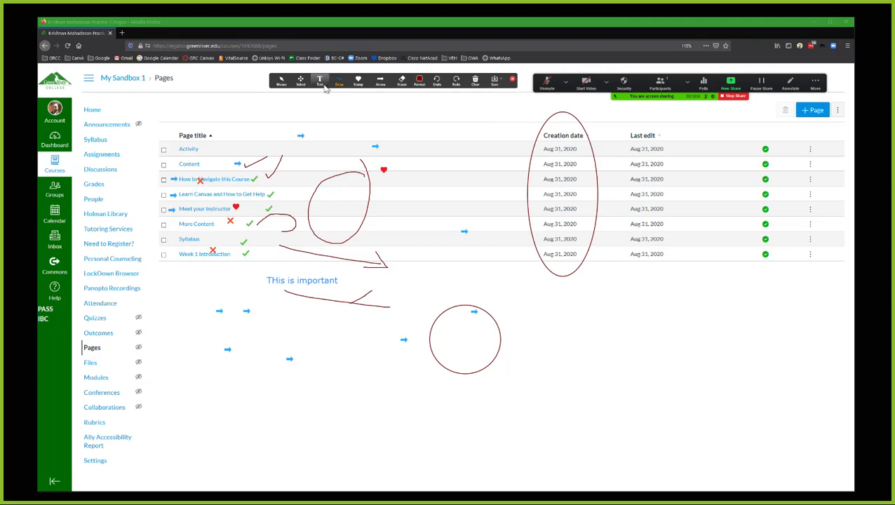
- Draw a short red line below "THis is important" and erase that text with its surrounding lines and nearby arrows
mouse_move(420, 82)
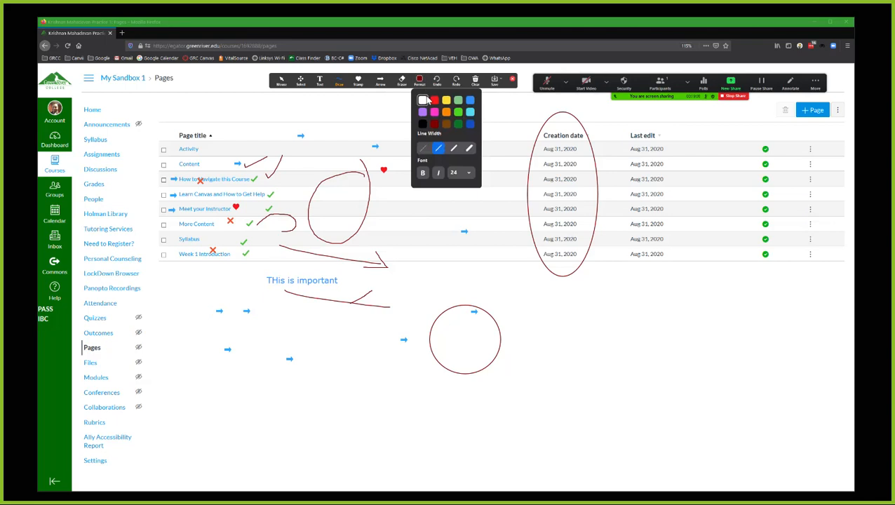
drag(256, 303, 319, 314)
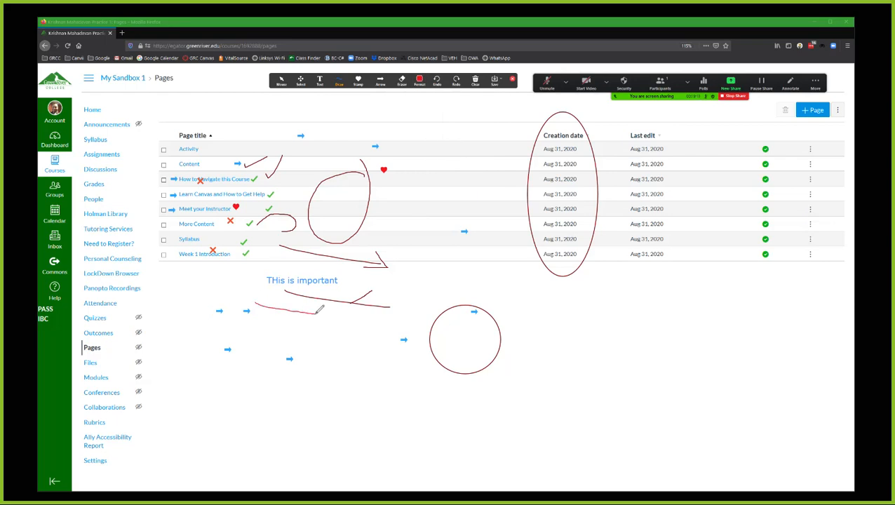
click(401, 81)
mouse_move(385, 269)
mouse_down()
mouse_move(370, 252)
mouse_move(300, 250)
mouse_move(374, 295)
mouse_move(212, 311)
mouse_move(223, 348)
mouse_move(274, 352)
mouse_up()
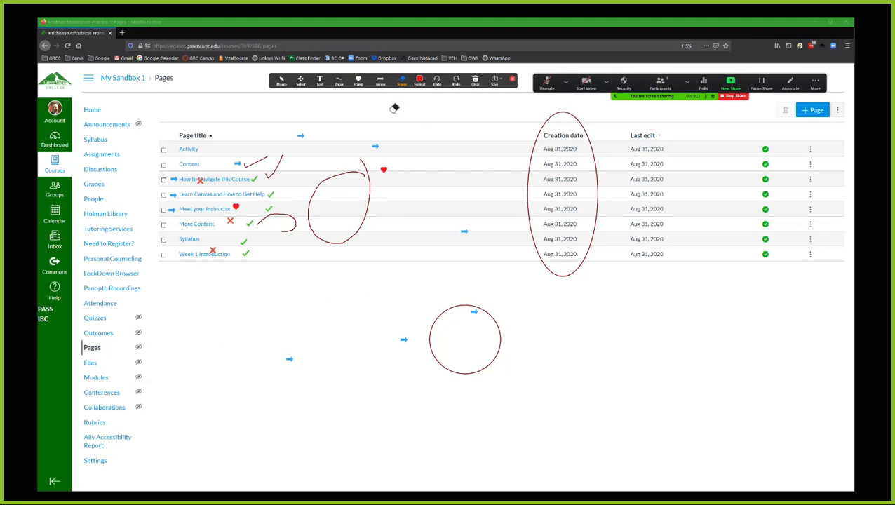
- Save the annotated screen as a PNG and show the saved file in its folder
click(502, 83)
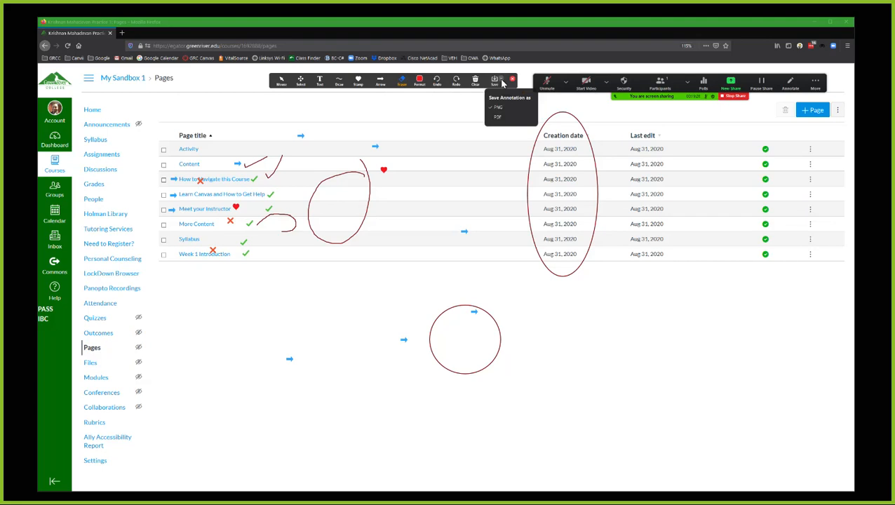
click(553, 201)
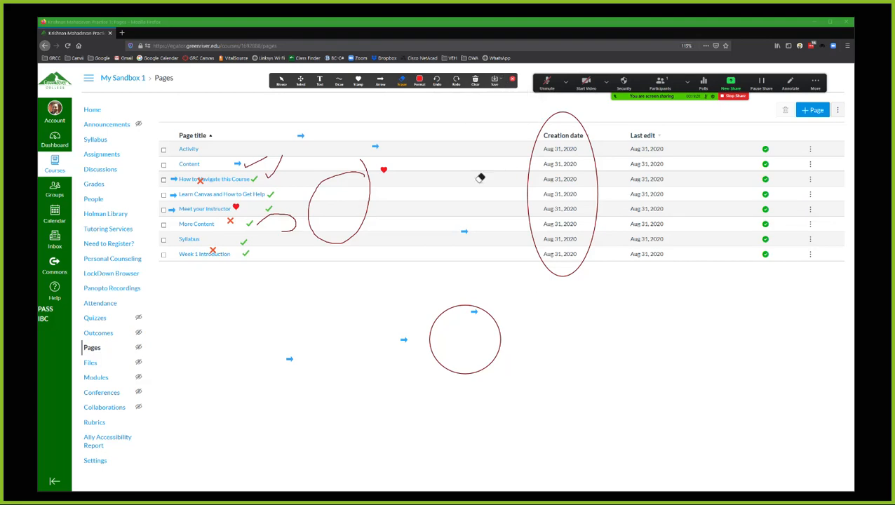
click(496, 82)
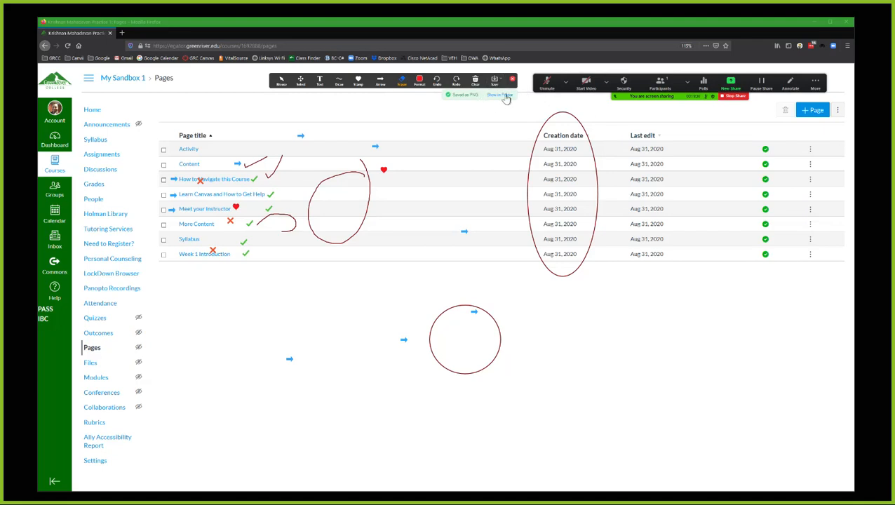
click(507, 97)
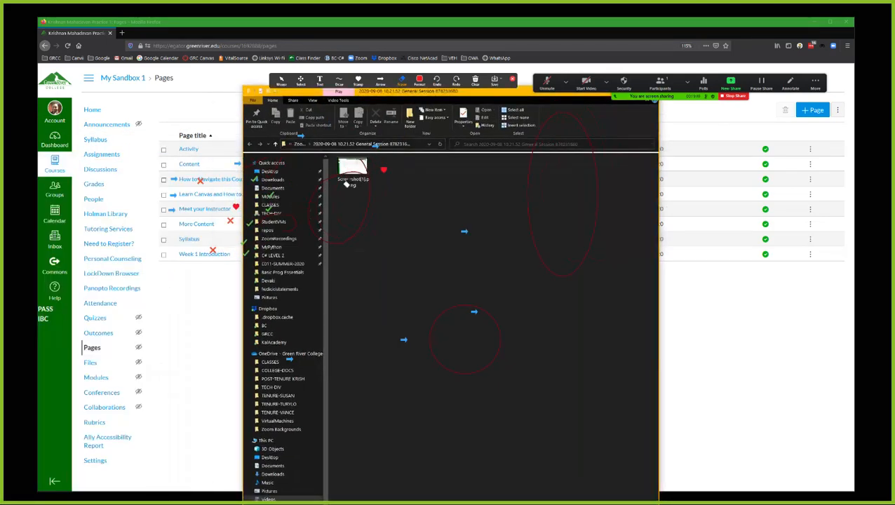
- Clear all drawings from the shared screen and return to the normal mouse pointer
click(481, 84)
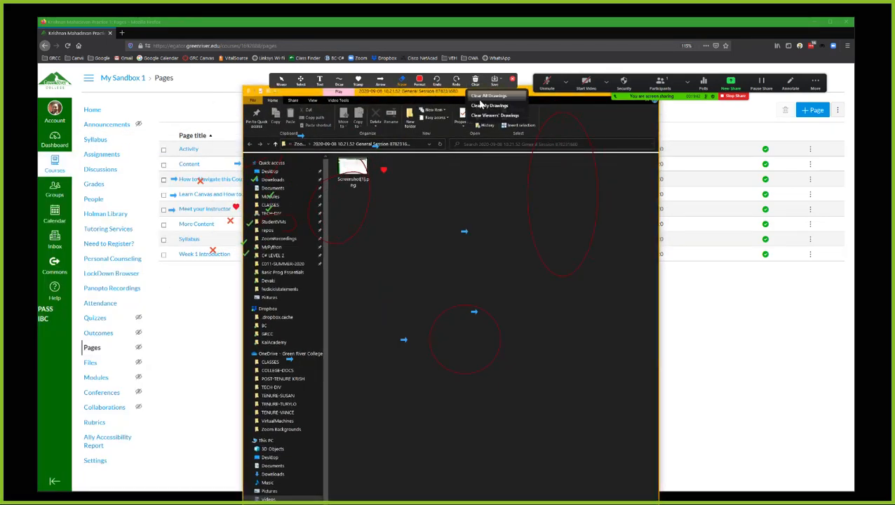
click(489, 96)
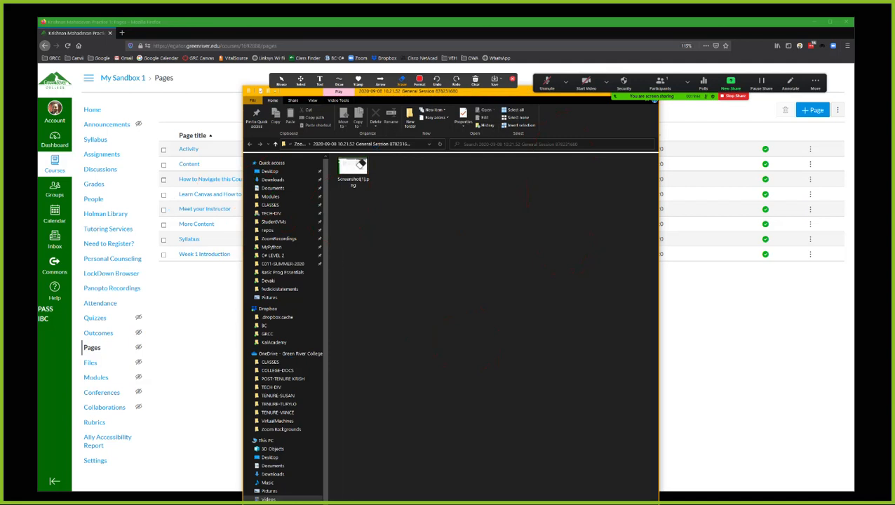
click(282, 83)
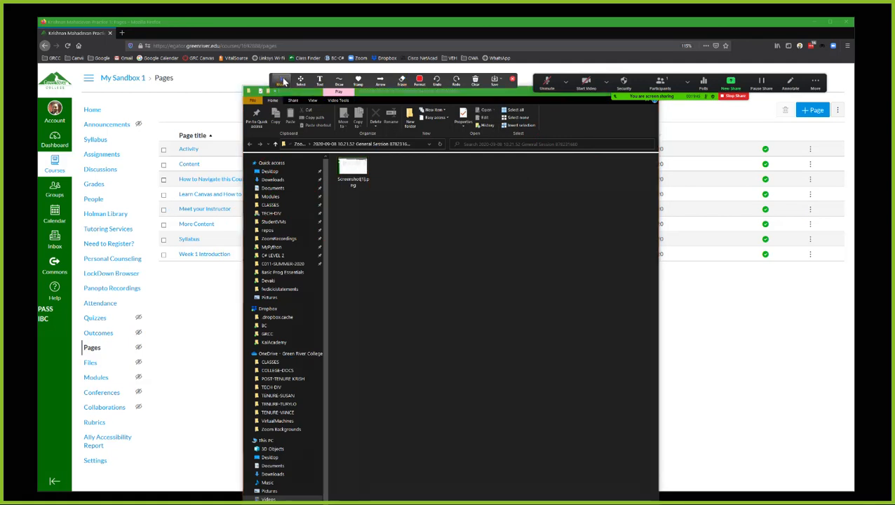
- Open the saved Screenshot[1].png to view the annotations, and close the image and its folder window
double_click(356, 183)
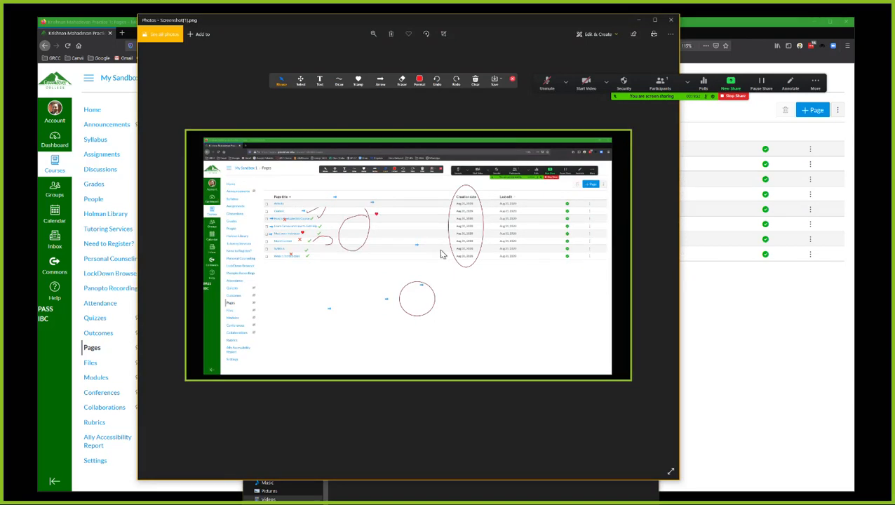
click(671, 20)
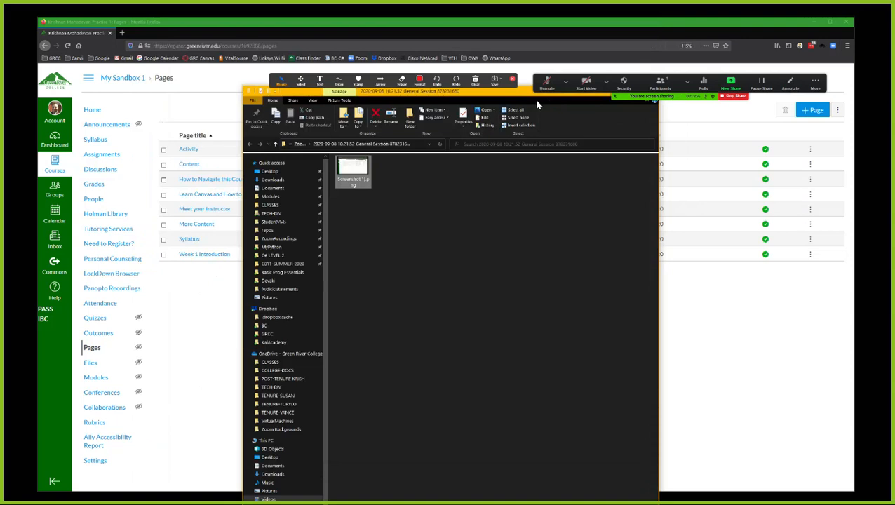
drag(540, 90, 95, 91)
click(197, 90)
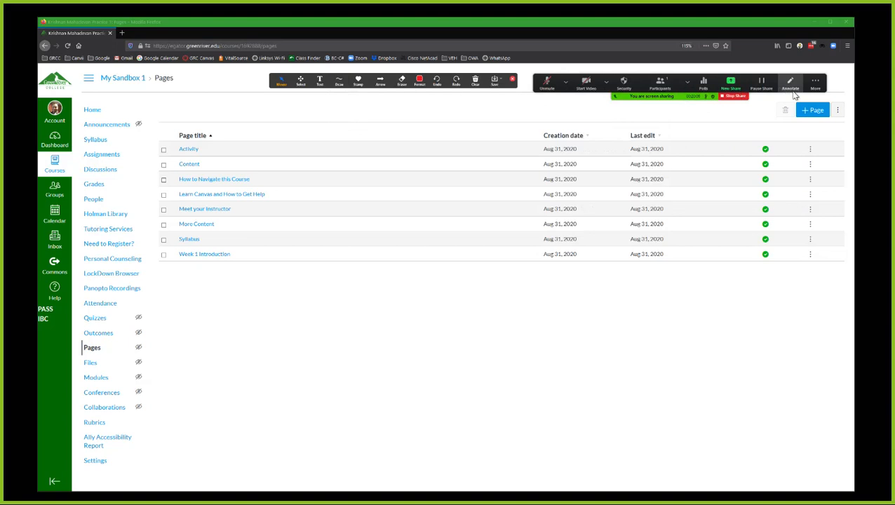
click(815, 87)
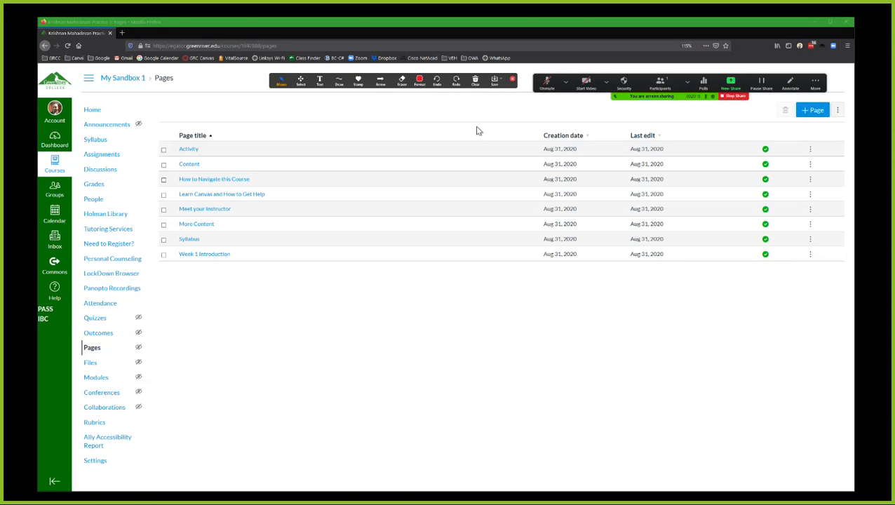
click(474, 81)
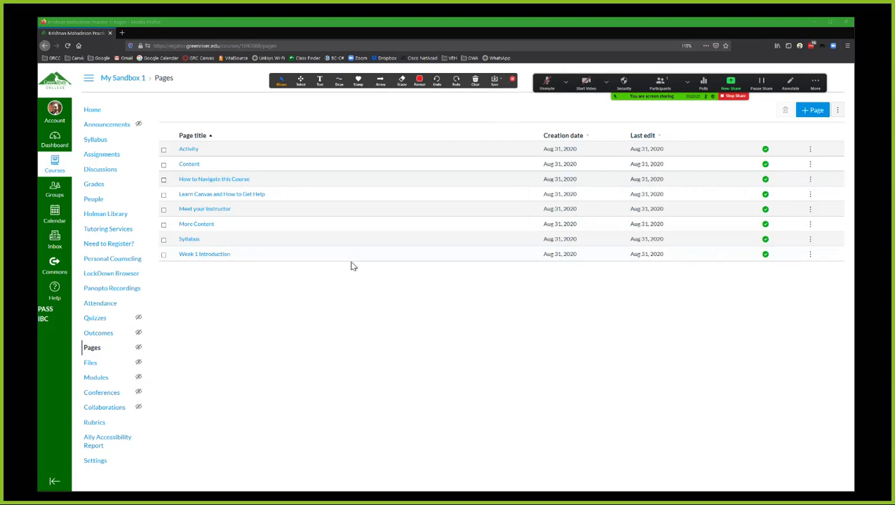